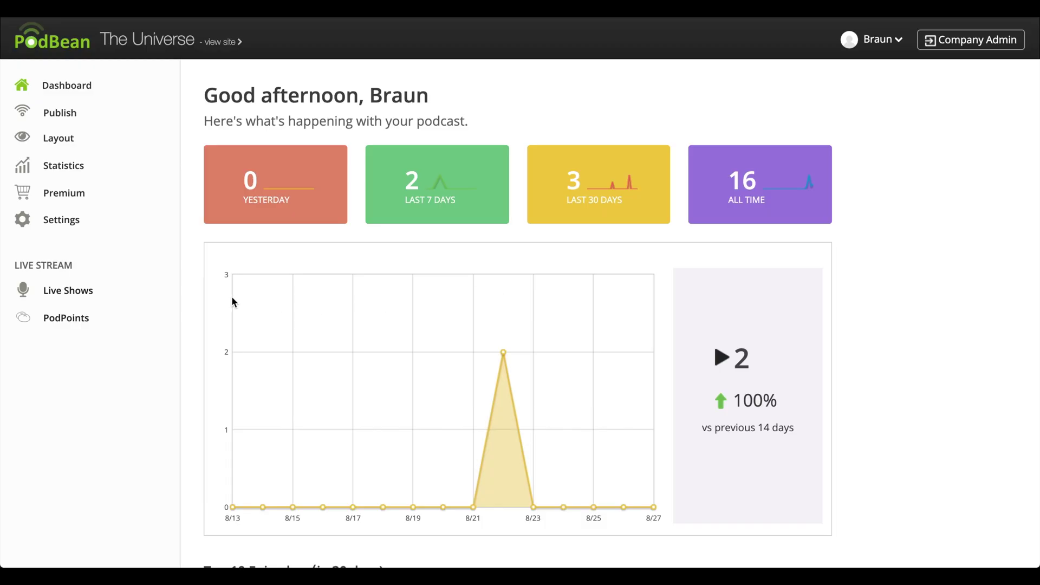
From Live Shows, enter the studio for The 10th best live podcast and dismiss the microphone tip
click(79, 300)
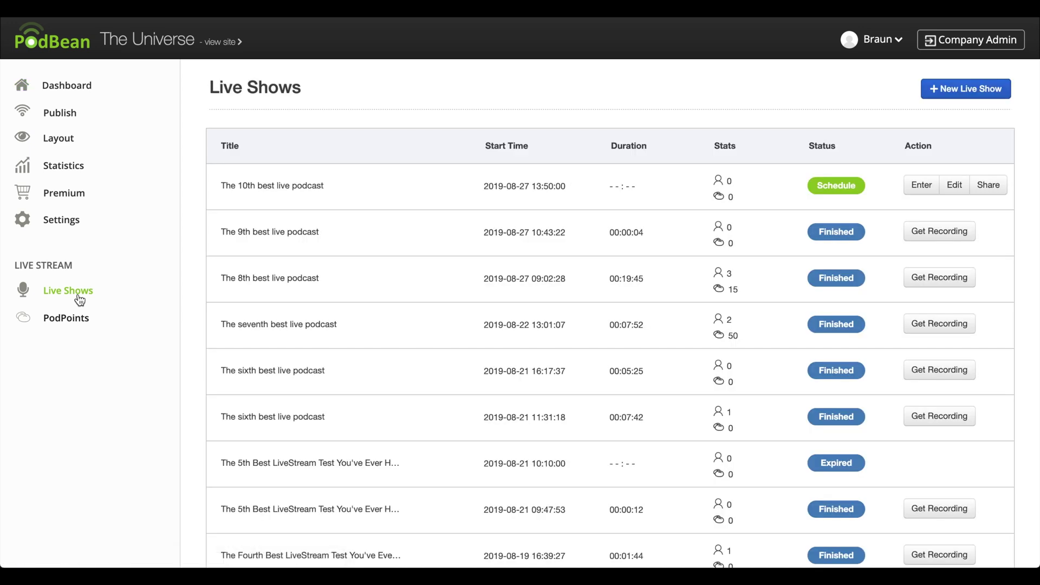
click(915, 199)
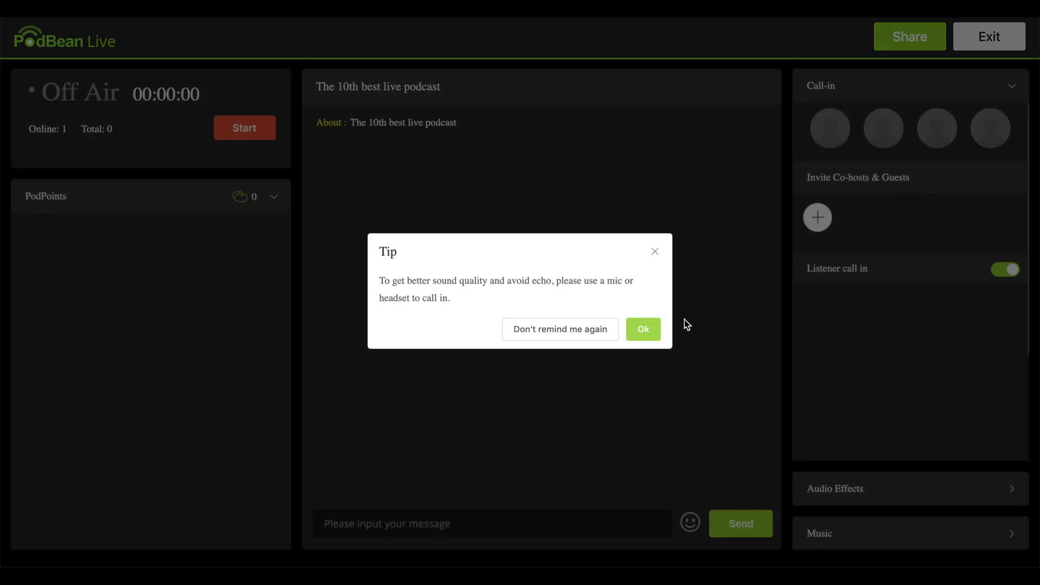
click(643, 329)
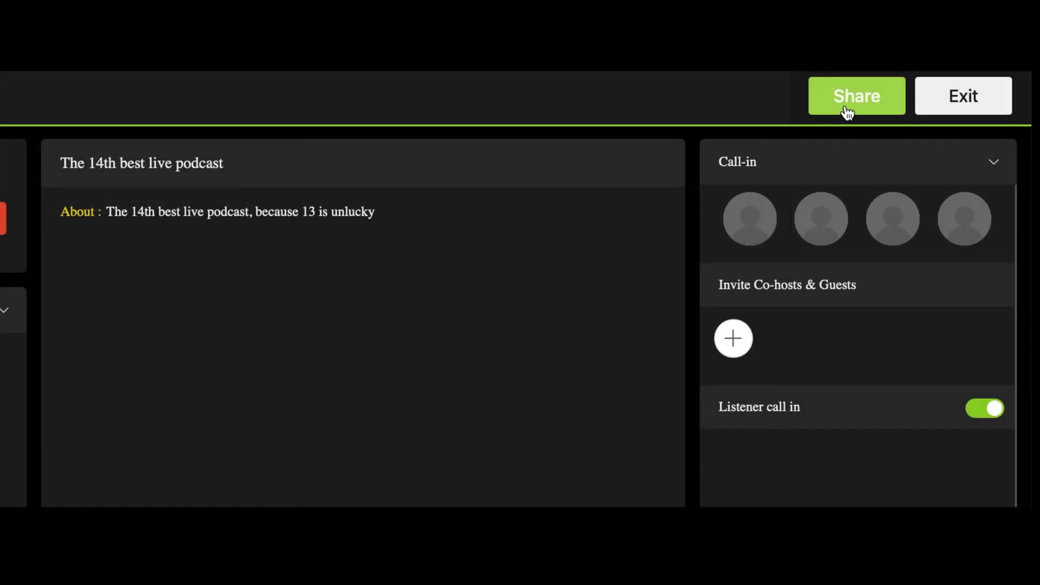
click(847, 112)
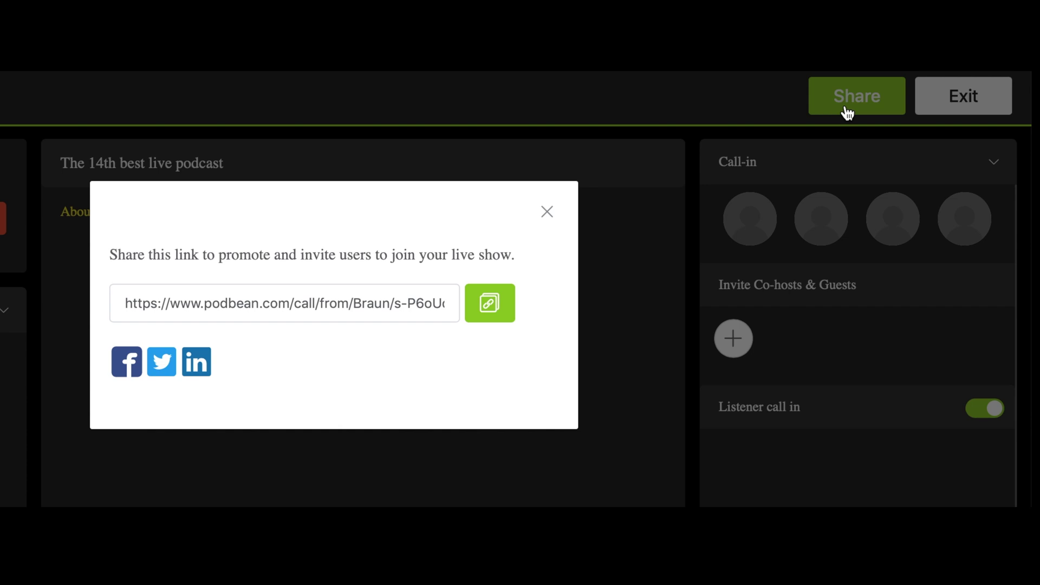
click(848, 111)
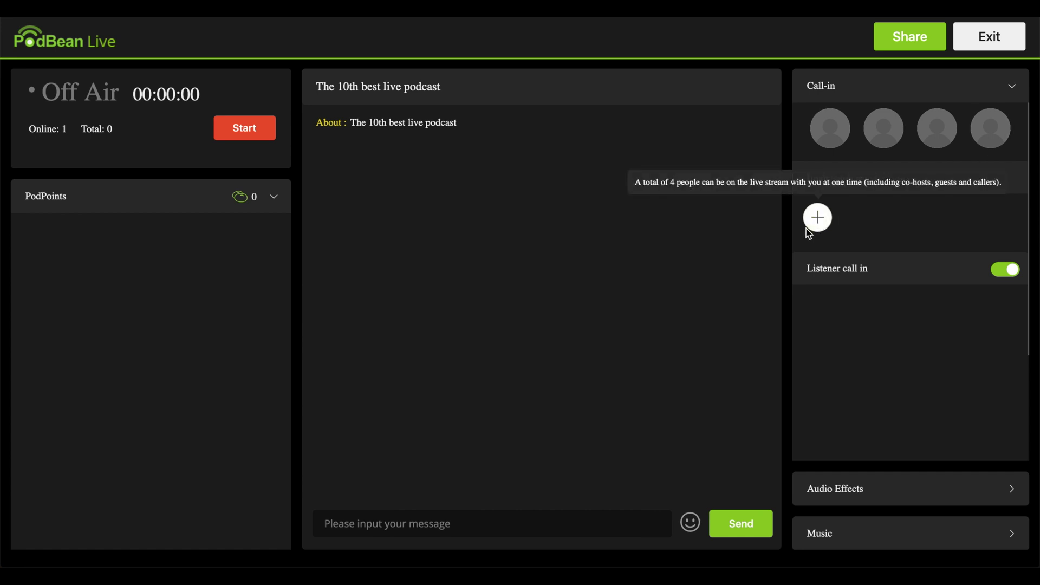
Invite a co-host by pasting their e-mail address, leaving listener call-in switched on
mouse_move(814, 230)
click(816, 219)
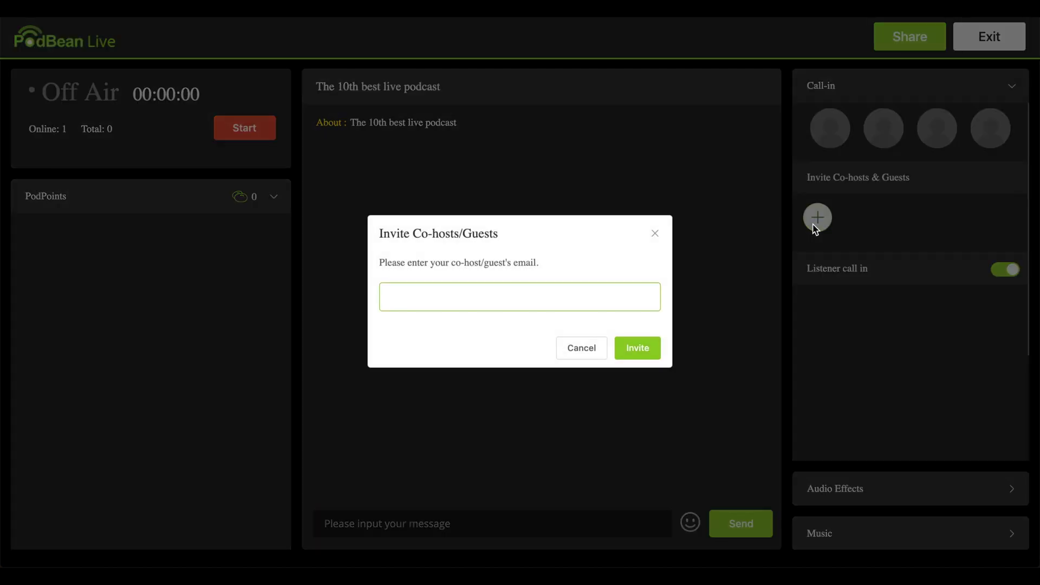
key(ctrl+v)
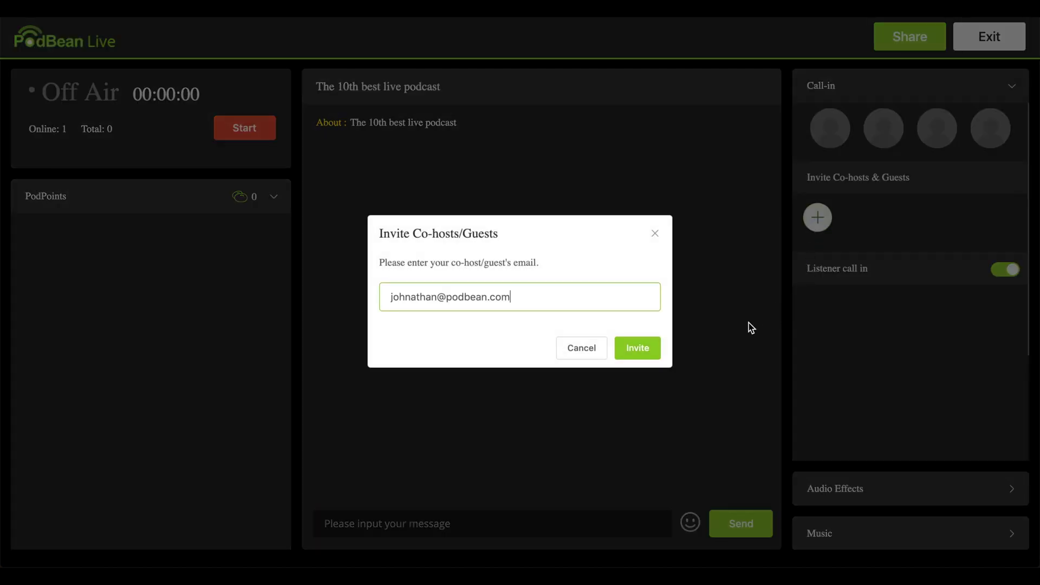
click(645, 349)
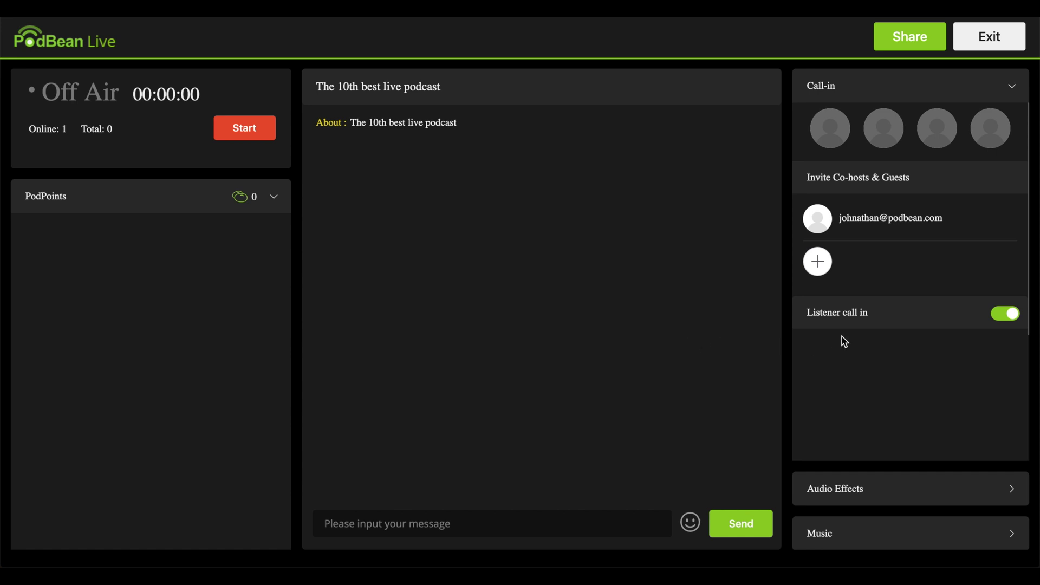
click(1006, 320)
click(1007, 321)
Expand Audio Effects and play the booing effect
click(915, 490)
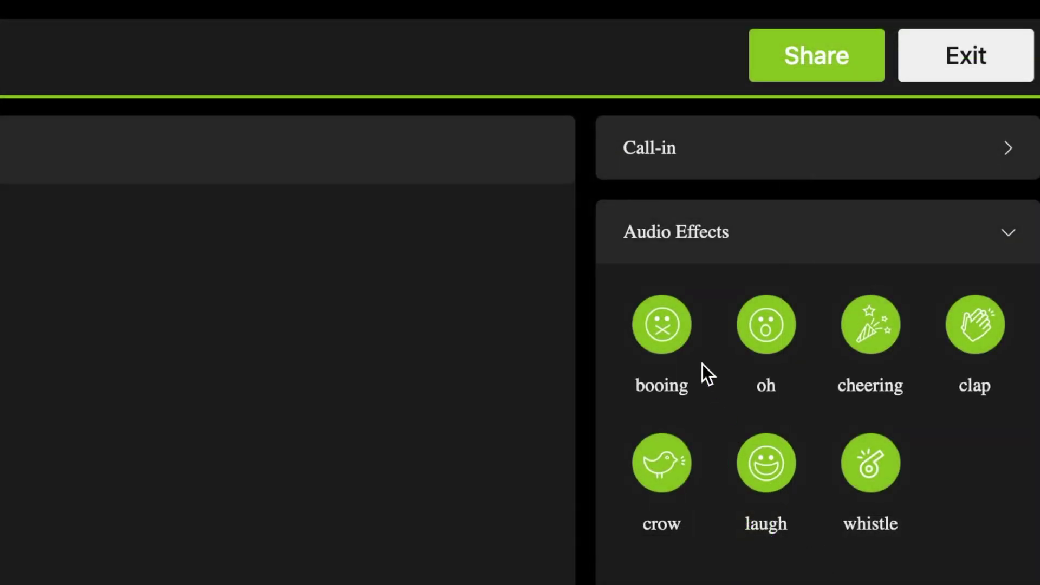
click(678, 320)
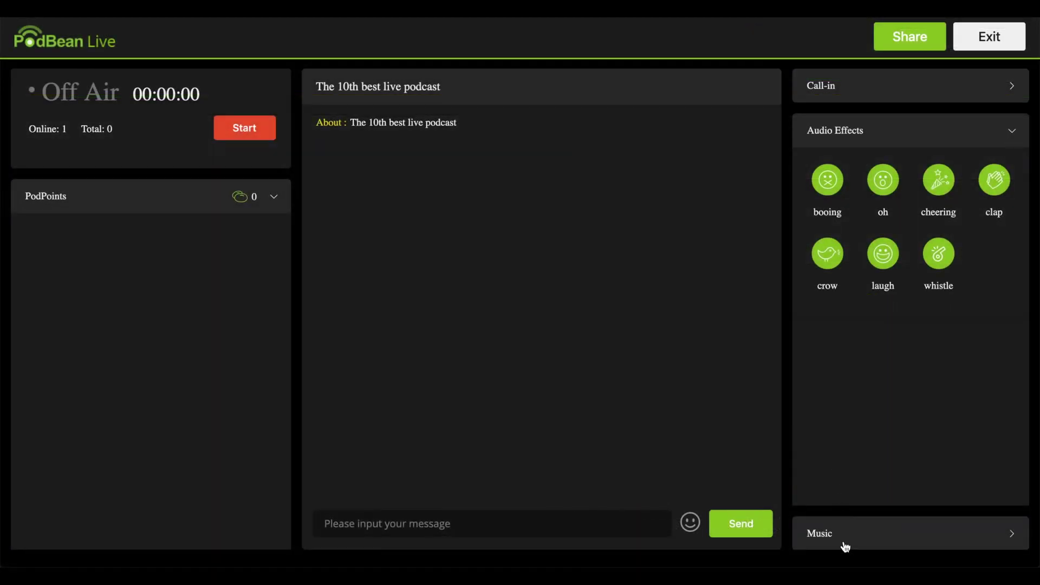
Add That Man, Fall In Love and Punk Rock from the music library to the playlist
click(844, 542)
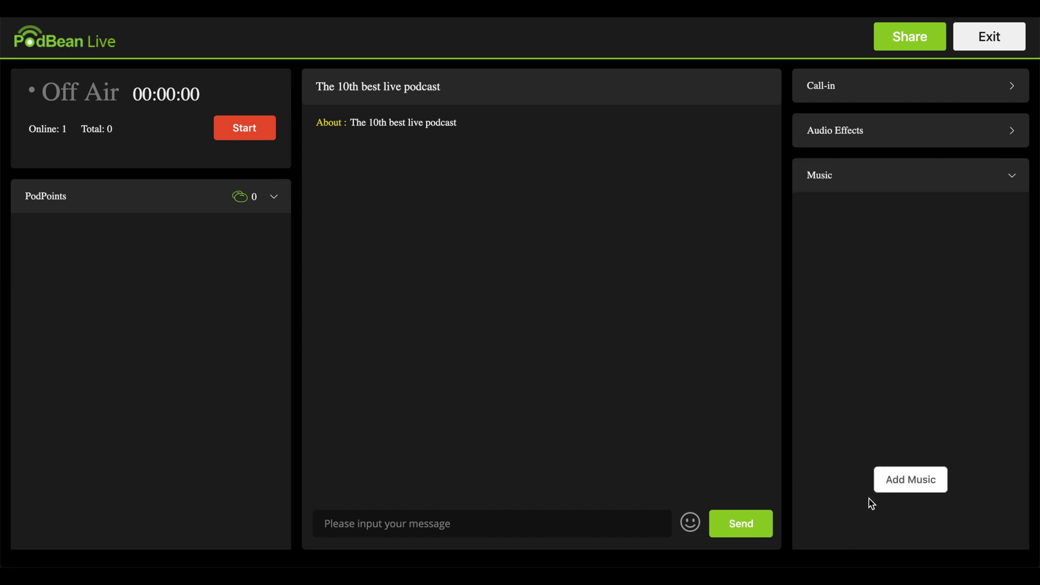
click(890, 486)
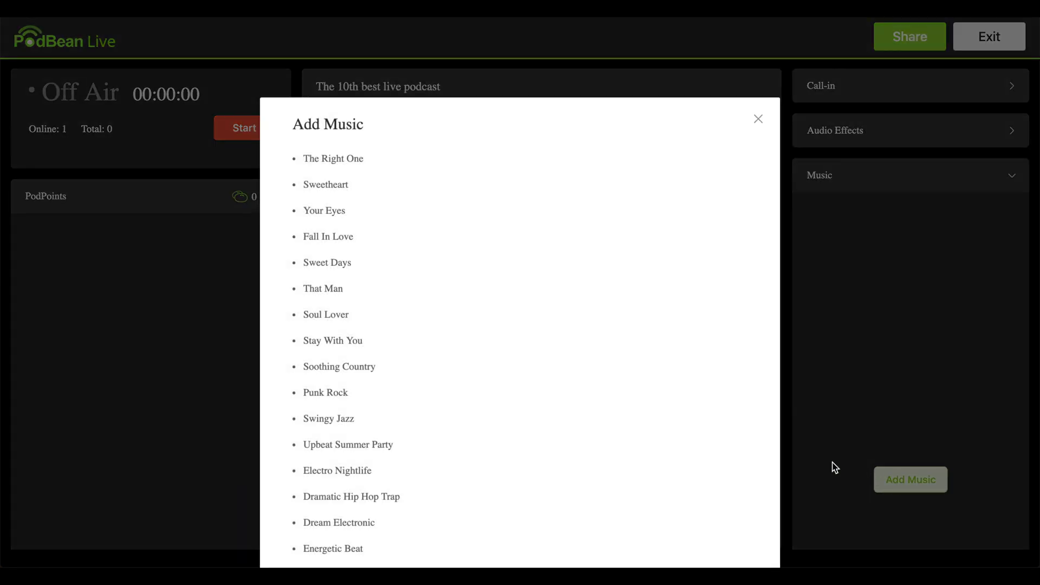
click(341, 291)
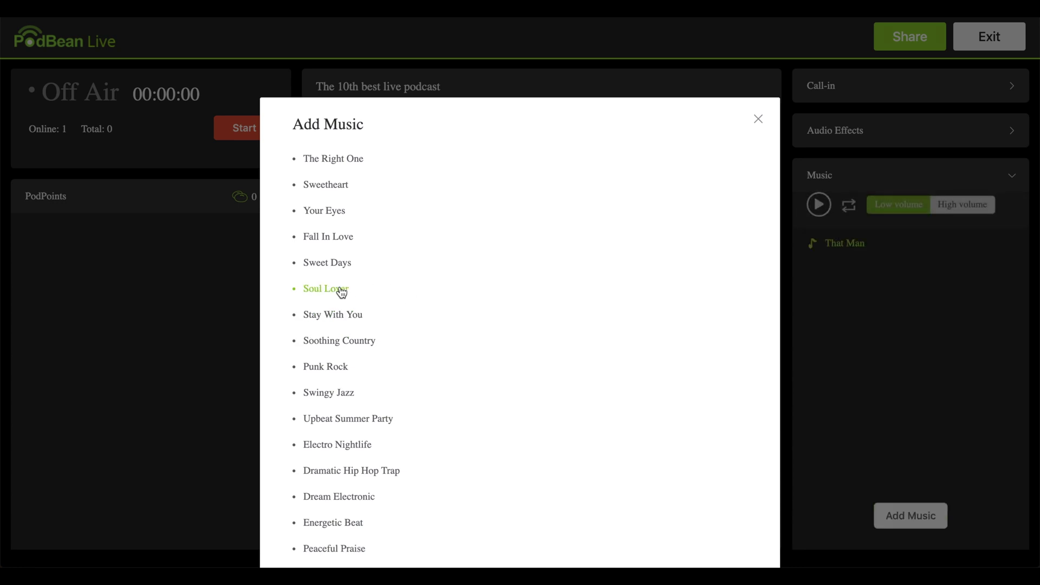
click(339, 242)
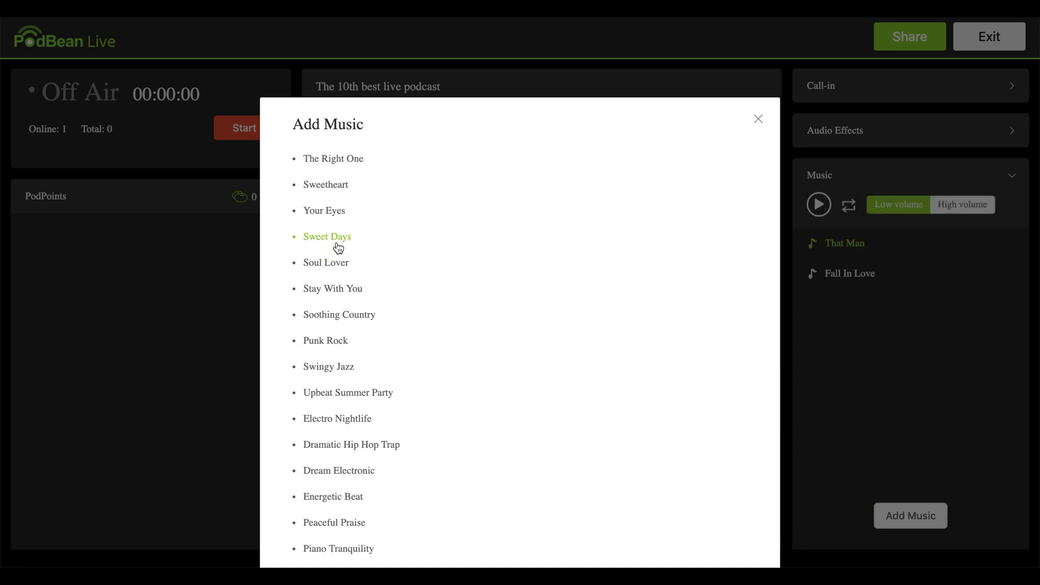
click(335, 339)
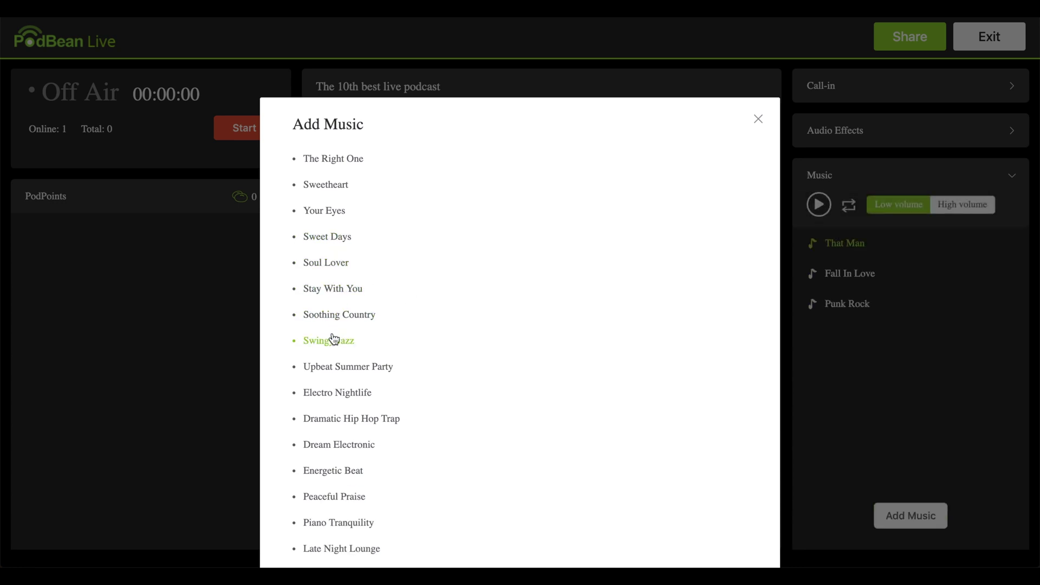
click(759, 121)
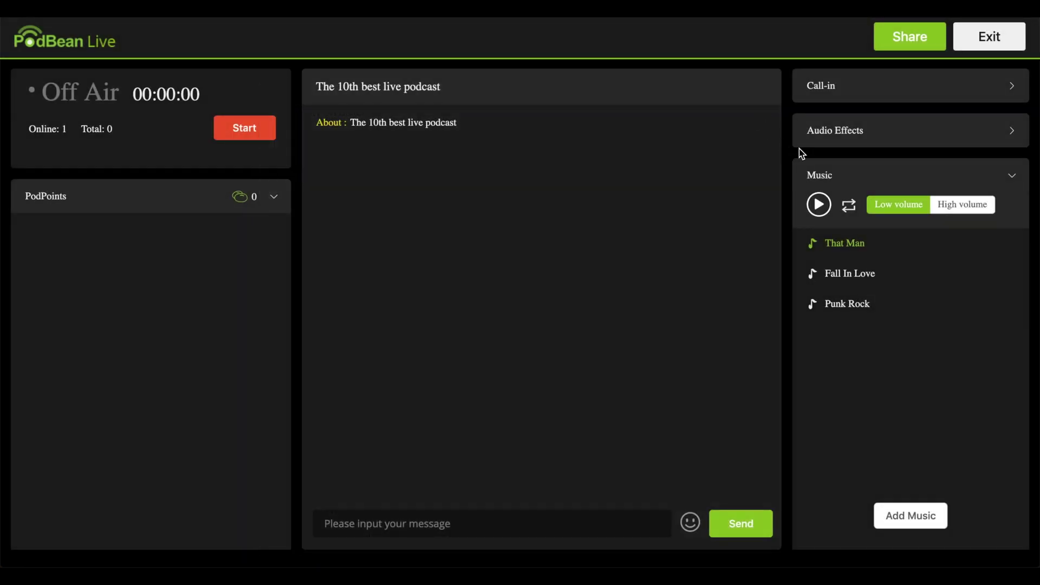
Play the music, set High volume, cycle the playback mode back to loop, then pause
click(821, 208)
mouse_move(910, 210)
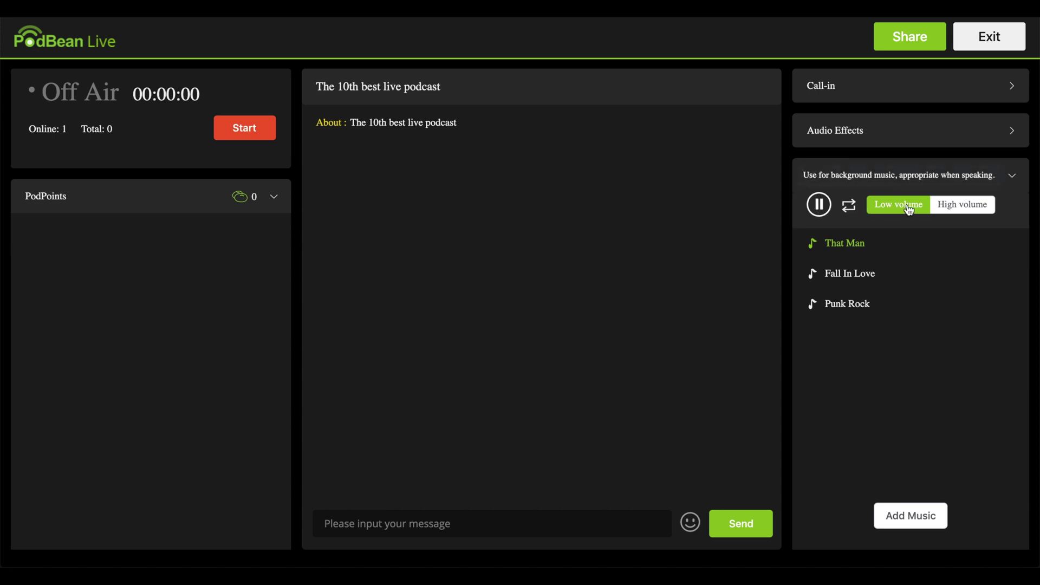
click(954, 205)
click(954, 204)
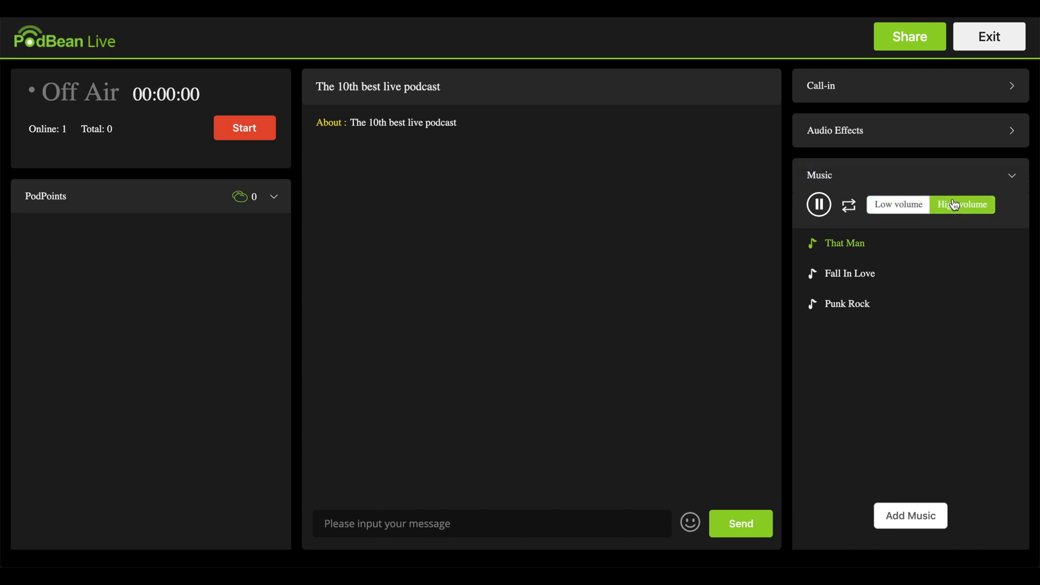
click(850, 210)
click(850, 210)
click(850, 211)
click(819, 204)
Type 'Hi there!', append a smiley emoji and send it to the chat
click(543, 522)
text(Hi )
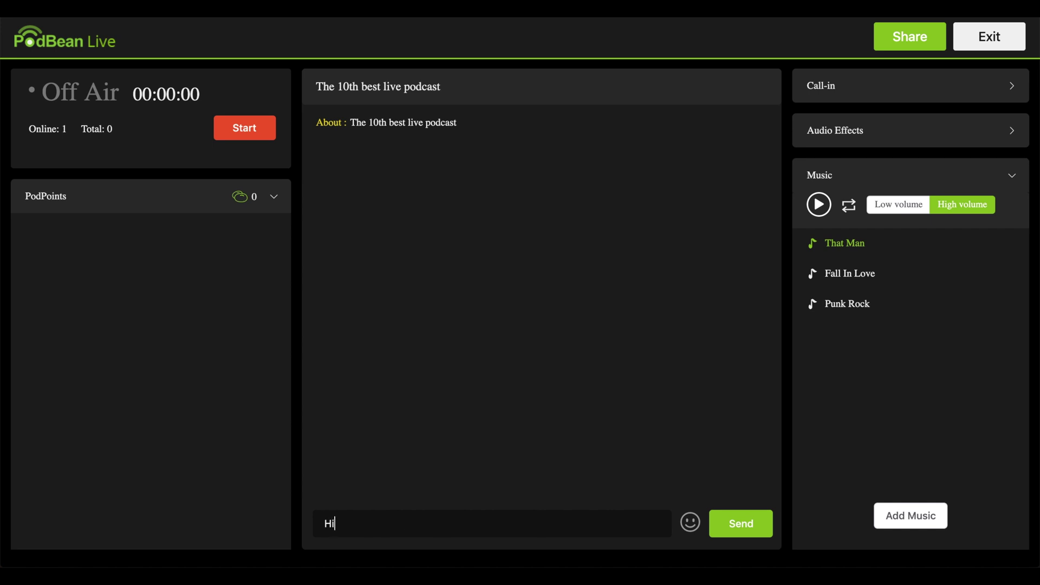
text(there!)
click(690, 523)
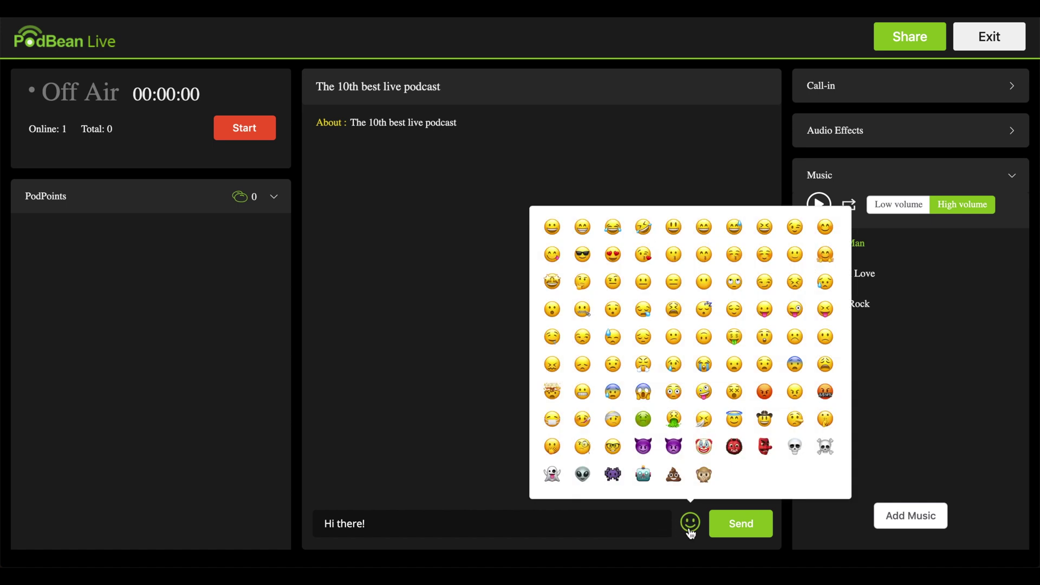
click(552, 227)
click(742, 523)
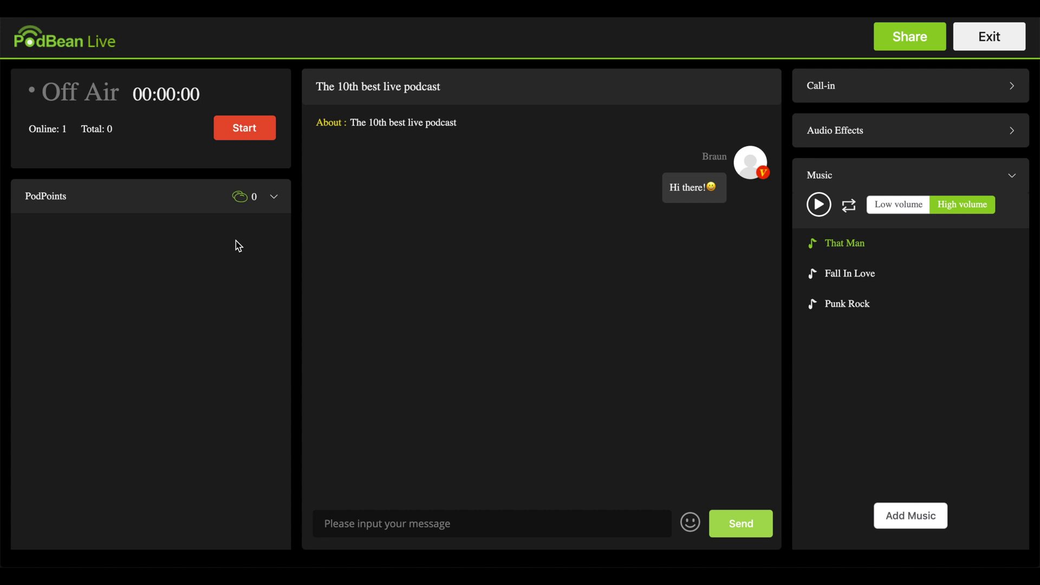
Go On Air, then end the broadcast and confirm Yes, completing a 00:01:24 livestream
click(252, 130)
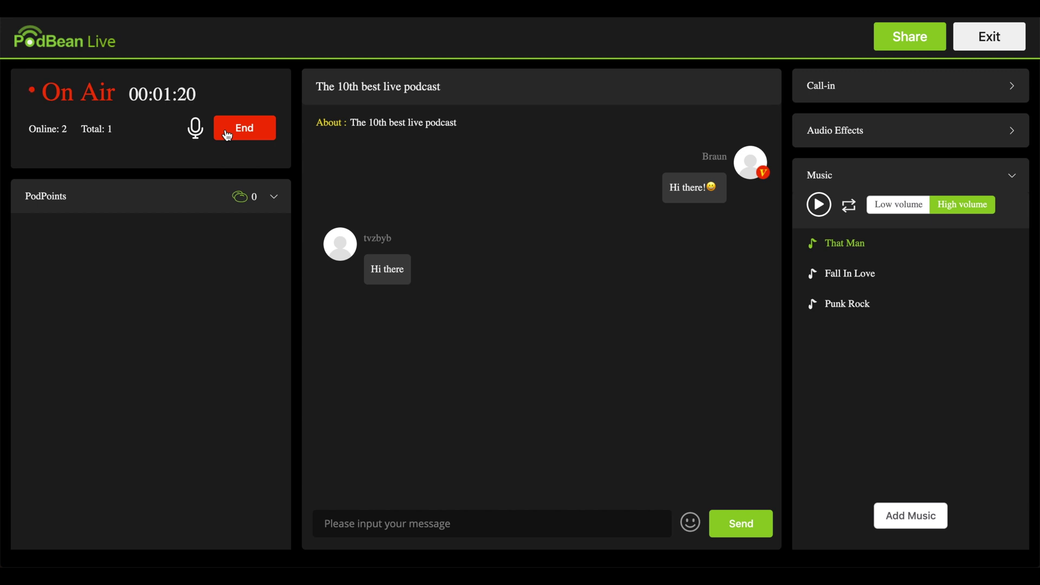
click(228, 135)
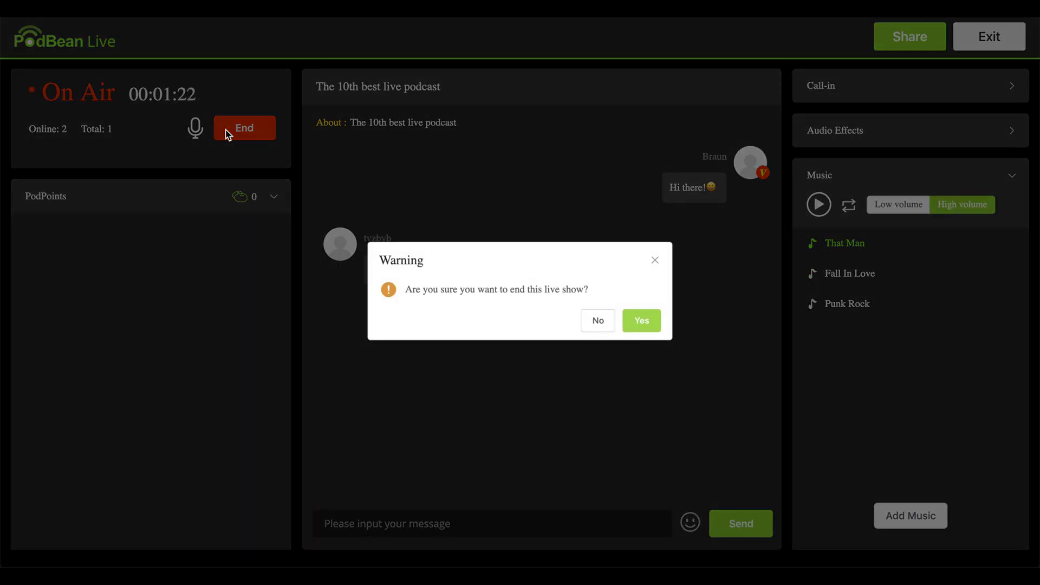
click(652, 332)
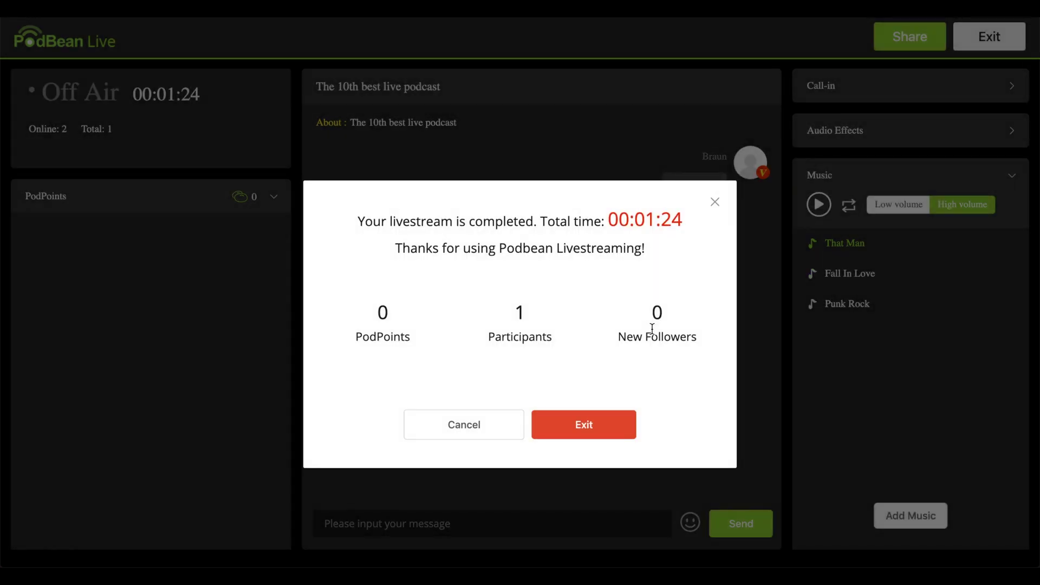